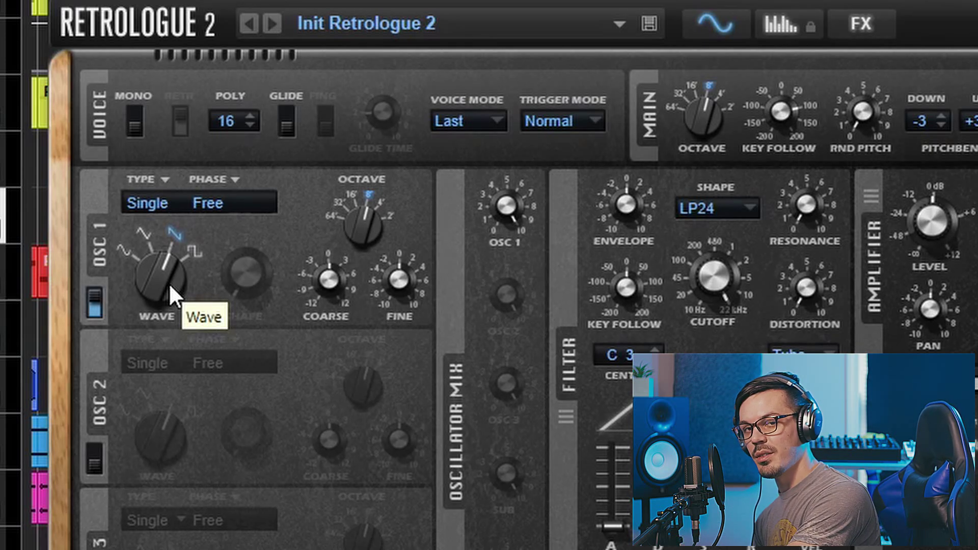
# Step: Set Retrologue's oscillator 1 Wave to sine and drop its Octave to 16'
pyautogui.moveTo(169, 283); pyautogui.dragTo(158, 398)
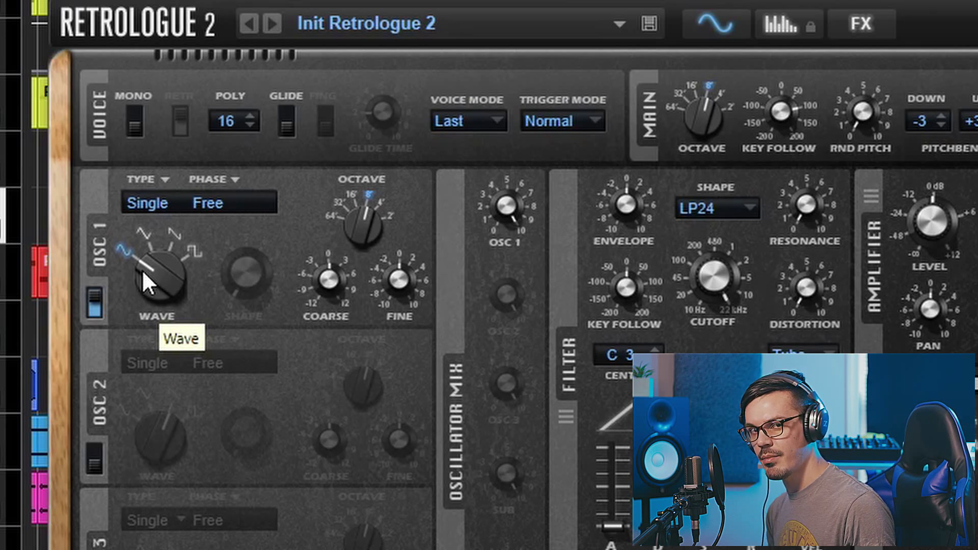
pyautogui.moveTo(149, 279); pyautogui.dragTo(153, 207)
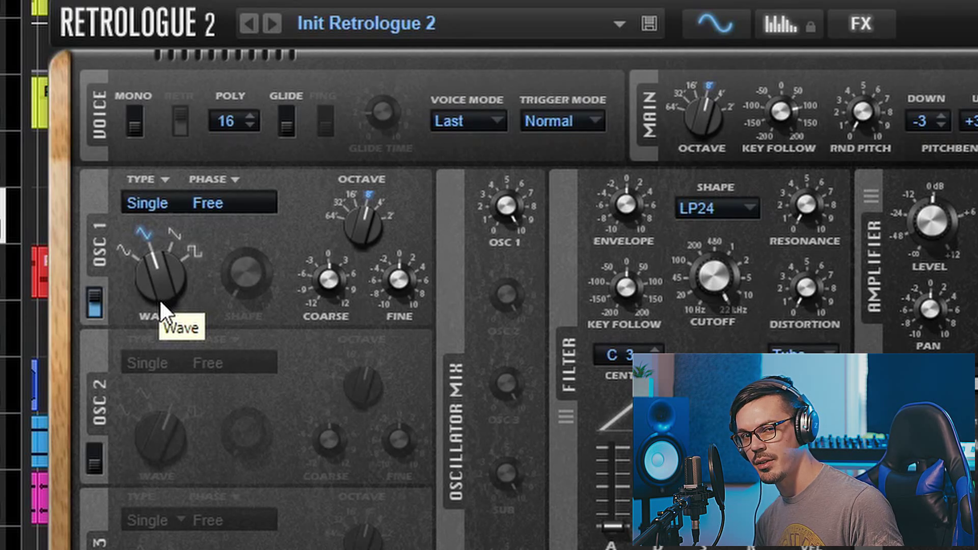
pyautogui.moveTo(369, 224)
pyautogui.moveTo(367, 221); pyautogui.dragTo(368, 258)
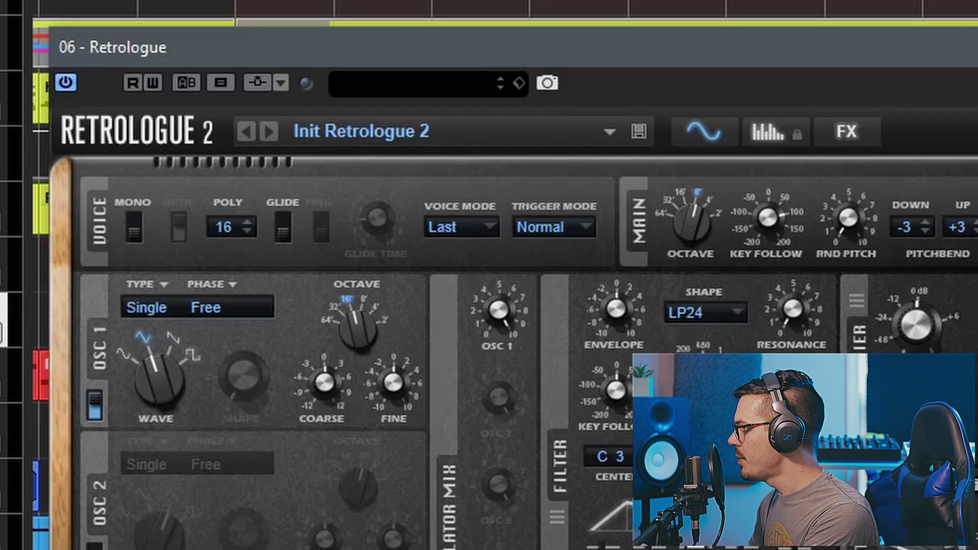
# Step: Switch Retrologue to MONO and pull the filter cutoff down from fully open
pyautogui.click(134, 232)
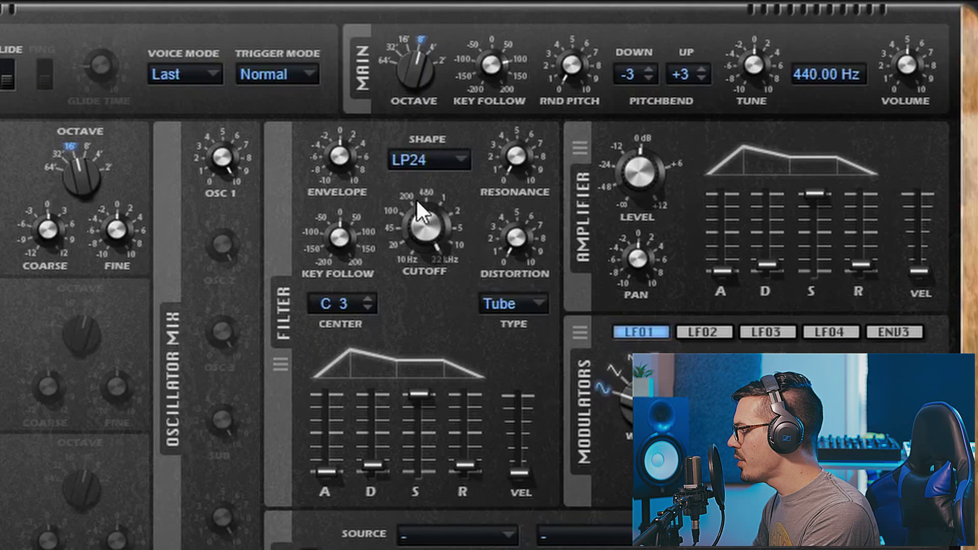
pyautogui.moveTo(724, 373)
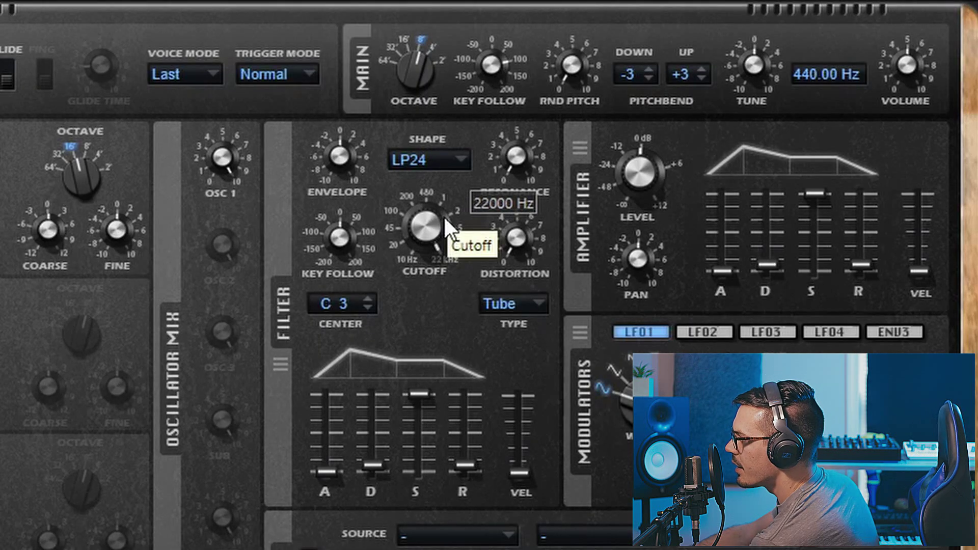
pyautogui.moveTo(439, 217); pyautogui.dragTo(453, 373)
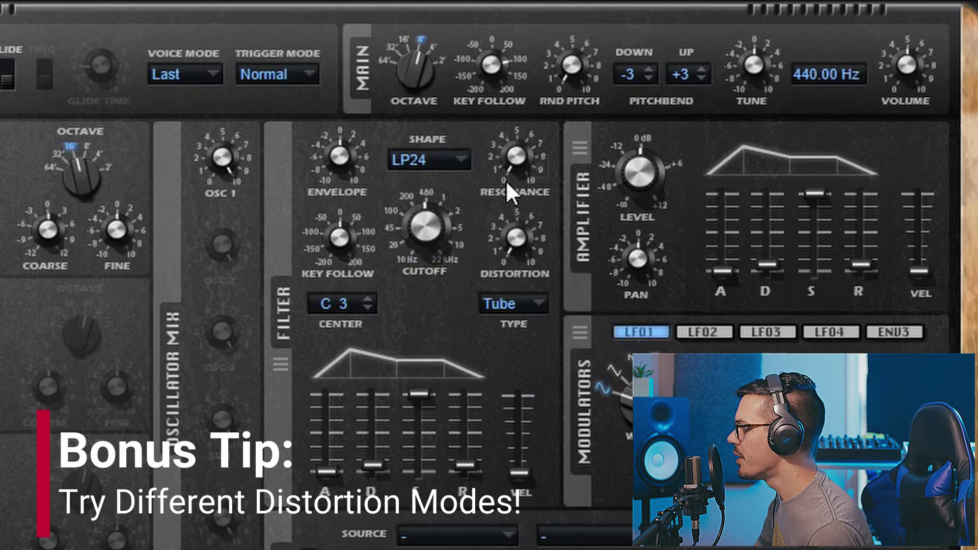
# Step: Set filter Distortion to 41 %, Key Follow to 74 %, and fine-tune Cutoff near 434 Hz
pyautogui.moveTo(523, 228); pyautogui.dragTo(513, 147)
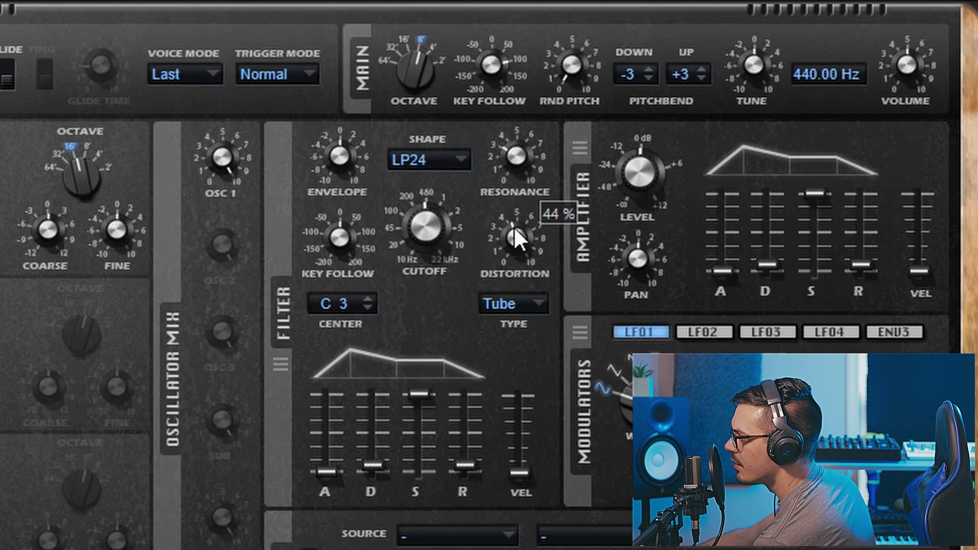
pyautogui.moveTo(514, 226); pyautogui.dragTo(516, 234)
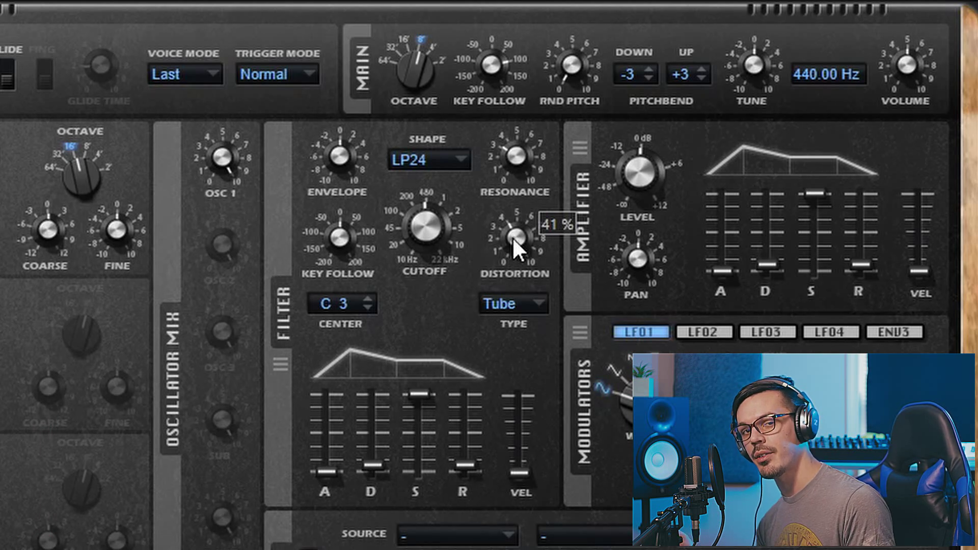
pyautogui.moveTo(360, 261)
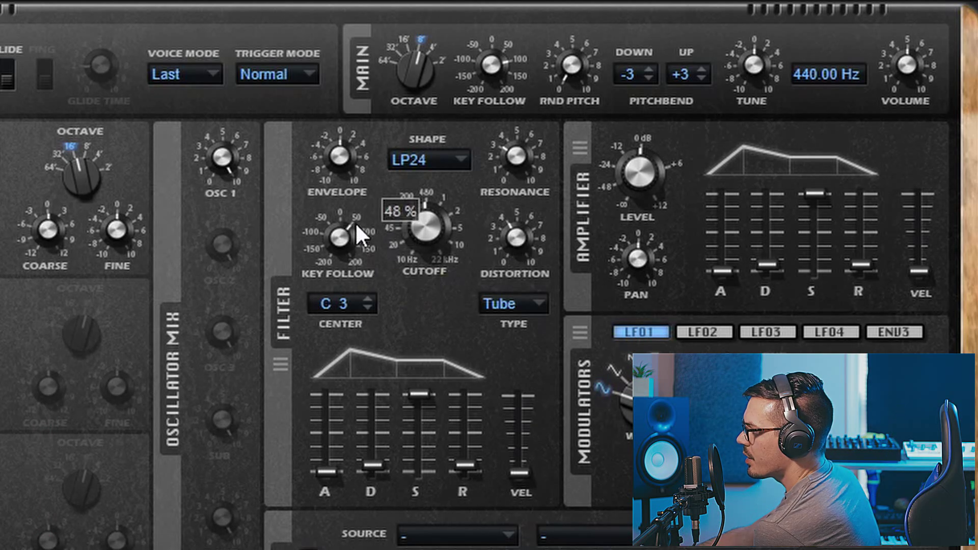
pyautogui.moveTo(355, 223); pyautogui.dragTo(353, 203)
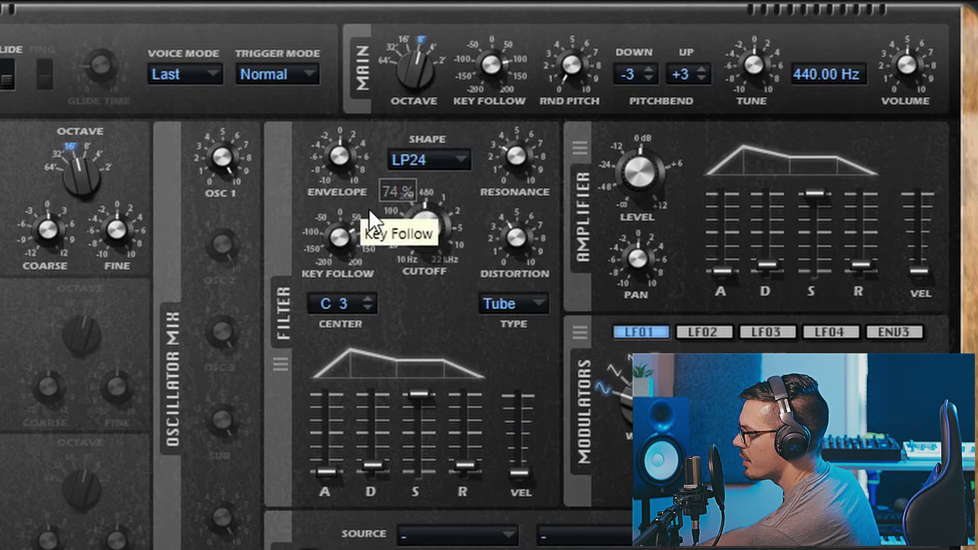
pyautogui.moveTo(425, 229)
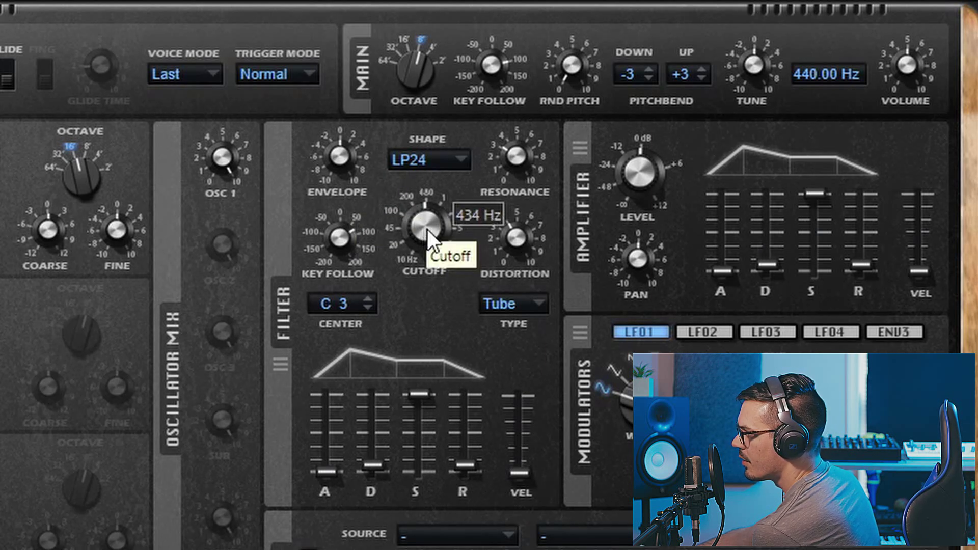
pyautogui.moveTo(427, 229); pyautogui.dragTo(433, 229)
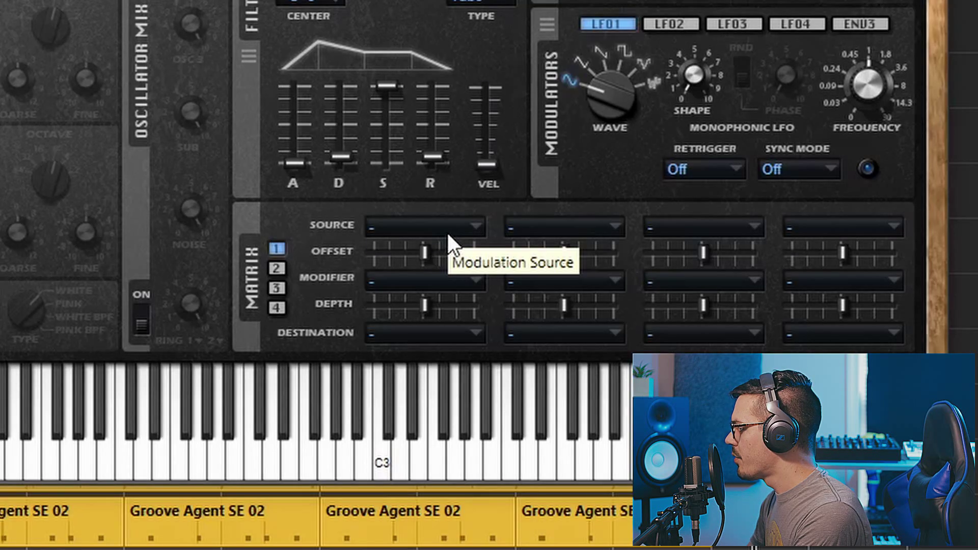
# Step: Route Filter Env to Pitch in the modulation matrix and raise the Depth
pyautogui.click(458, 231)
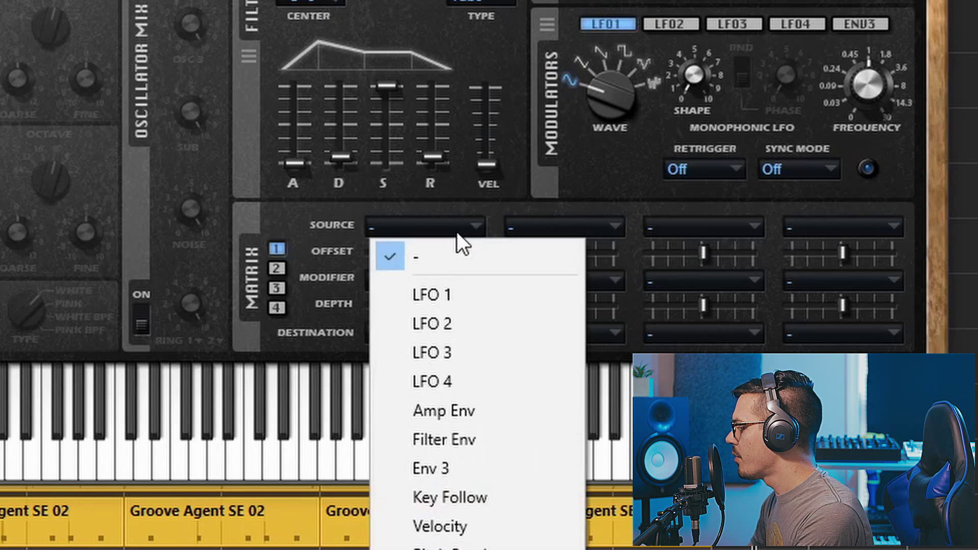
pyautogui.click(479, 437)
pyautogui.click(460, 332)
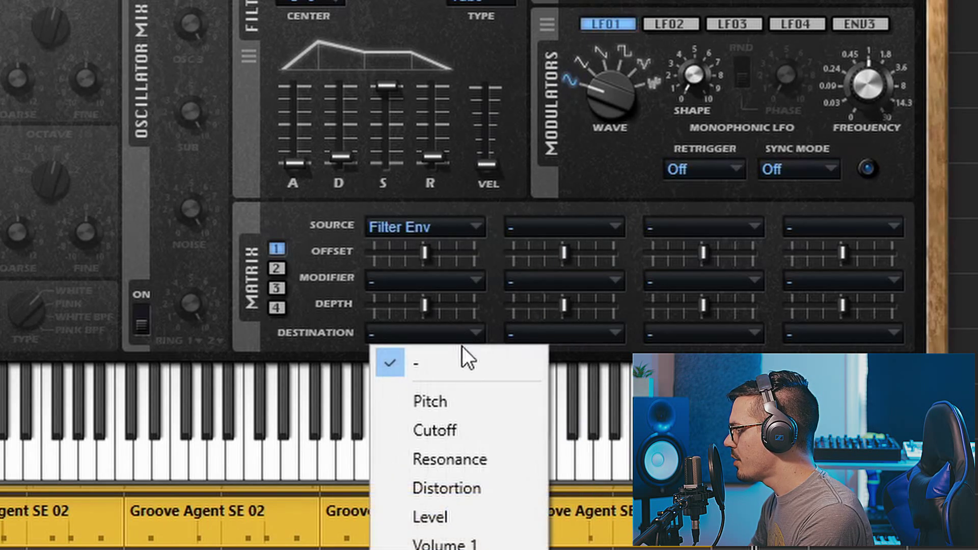
pyautogui.click(466, 400)
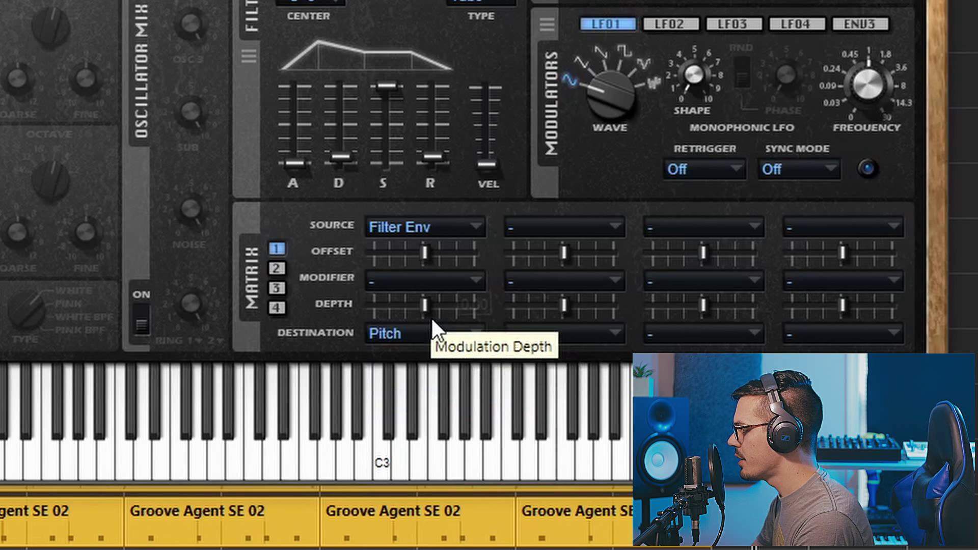
pyautogui.moveTo(433, 318); pyautogui.dragTo(460, 319)
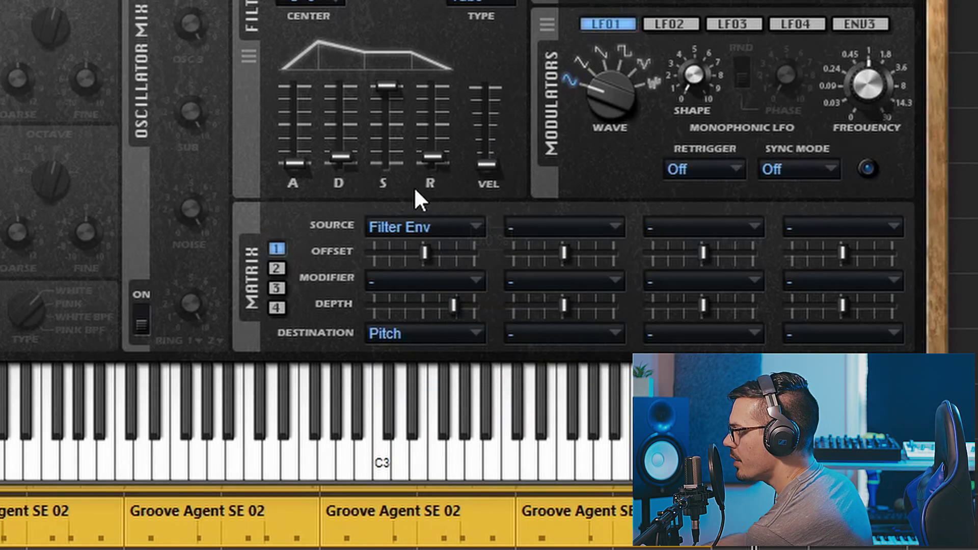
# Step: Set filter envelope Sustain to 0, Decay near 659 ms, and Velocity as modifier
pyautogui.moveTo(349, 157); pyautogui.dragTo(362, 132)
pyautogui.moveTo(385, 101); pyautogui.dragTo(393, 192)
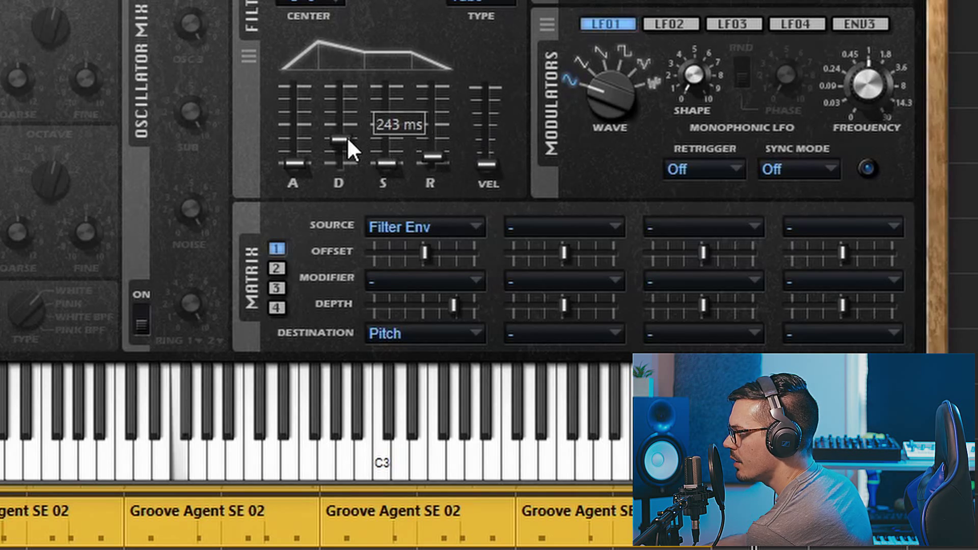
pyautogui.moveTo(347, 139); pyautogui.dragTo(347, 126)
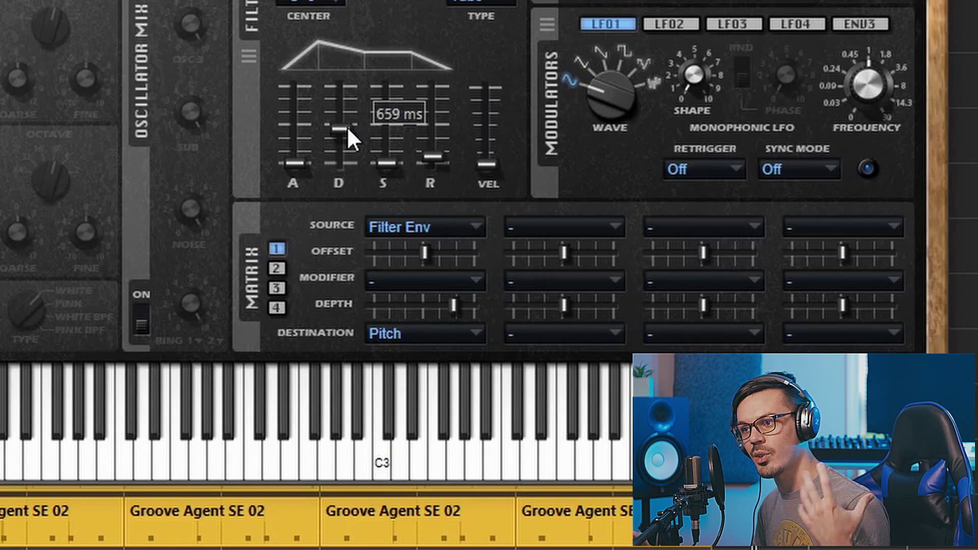
pyautogui.moveTo(347, 127); pyautogui.dragTo(347, 139)
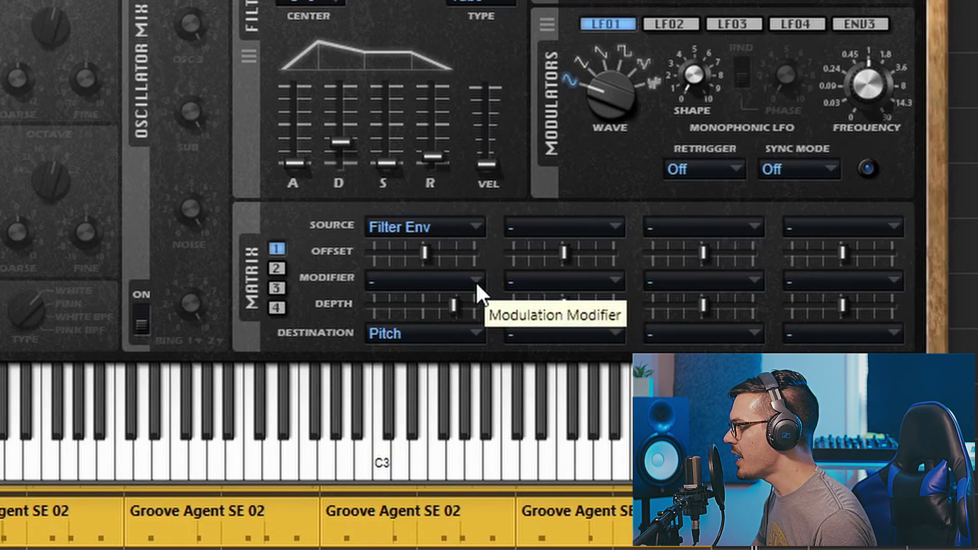
pyautogui.click(475, 282)
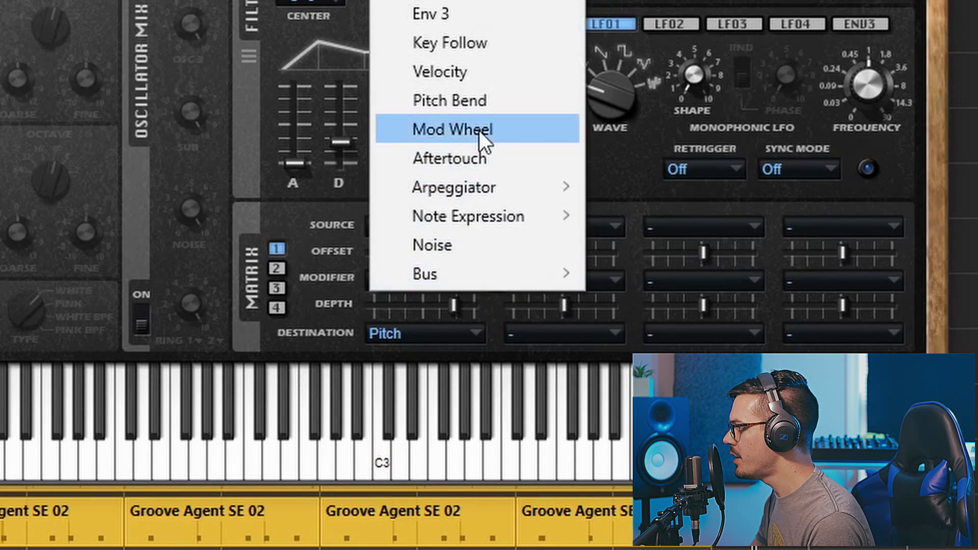
pyautogui.click(498, 72)
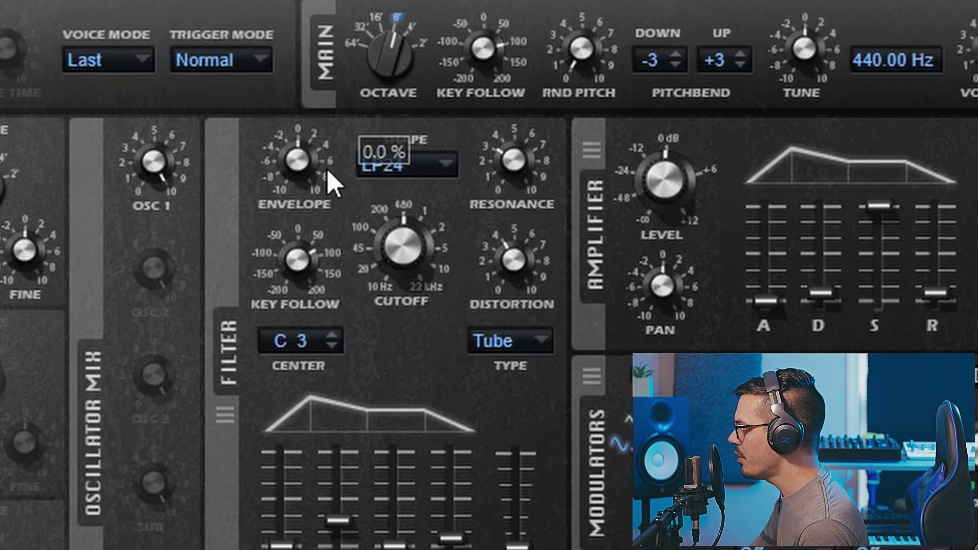
# Step: Turn the Filter Envelope amount to -1.0 %, with Matrix Depth at 15.93
pyautogui.moveTo(328, 179)
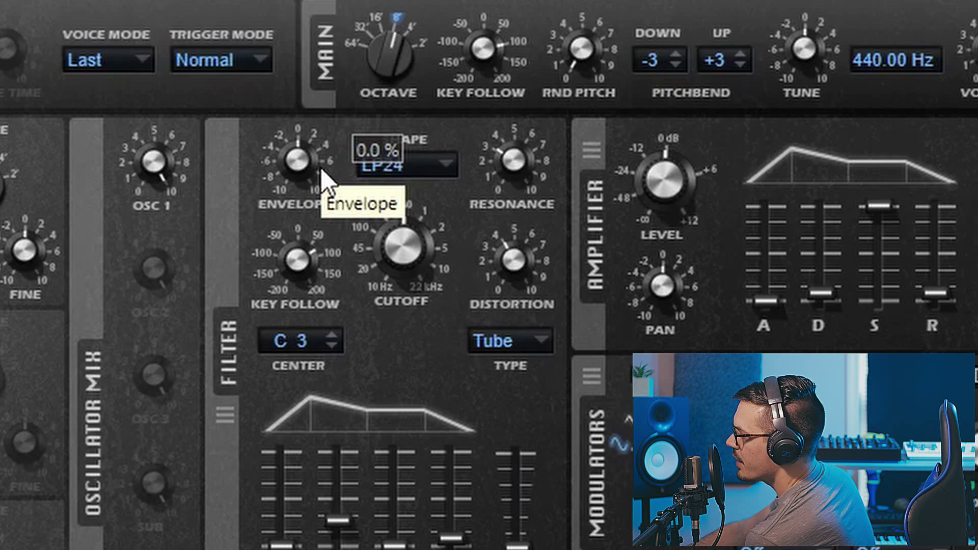
pyautogui.moveTo(317, 170); pyautogui.dragTo(302, 118)
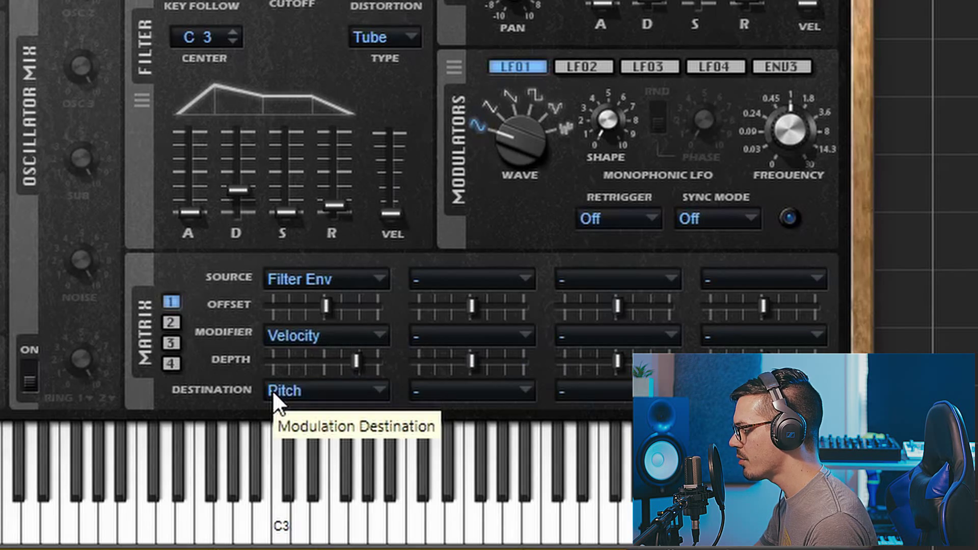
pyautogui.moveTo(356, 356)
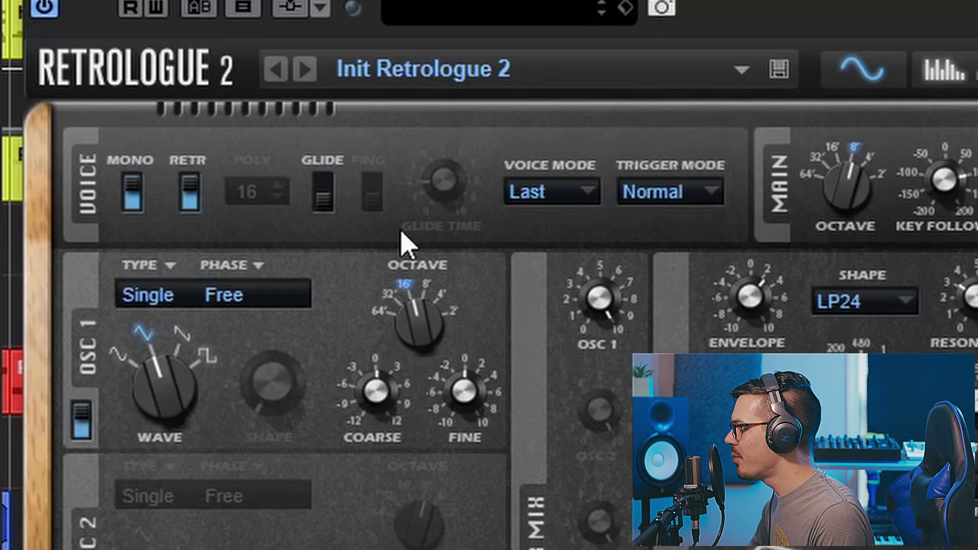
# Step: Enable GLIDE at 80 ms and set Trigger Mode to Legato
pyautogui.click(331, 199)
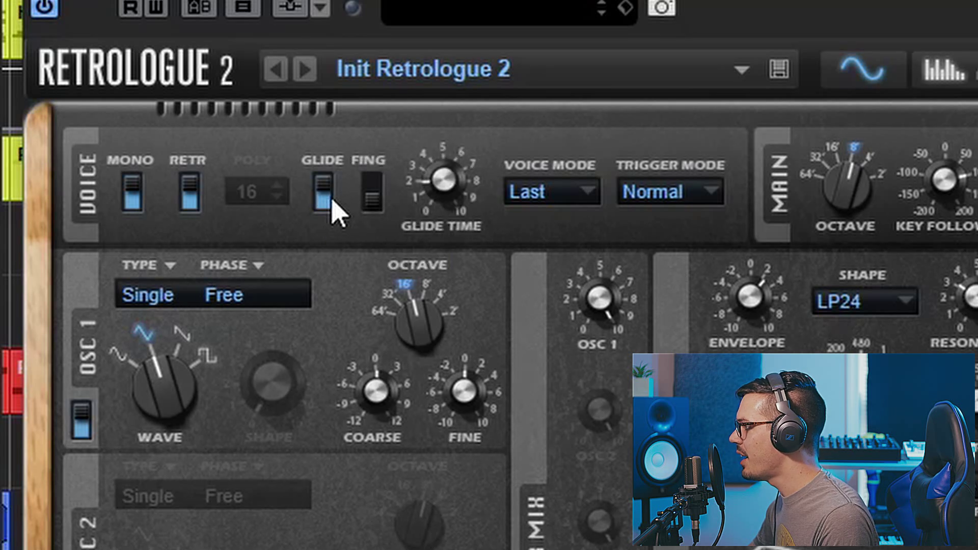
pyautogui.moveTo(436, 201)
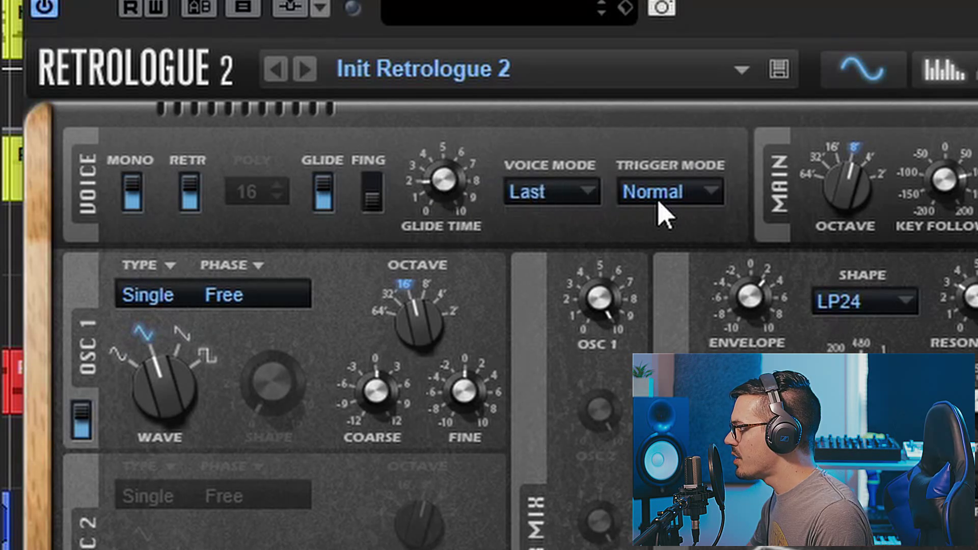
pyautogui.click(701, 201)
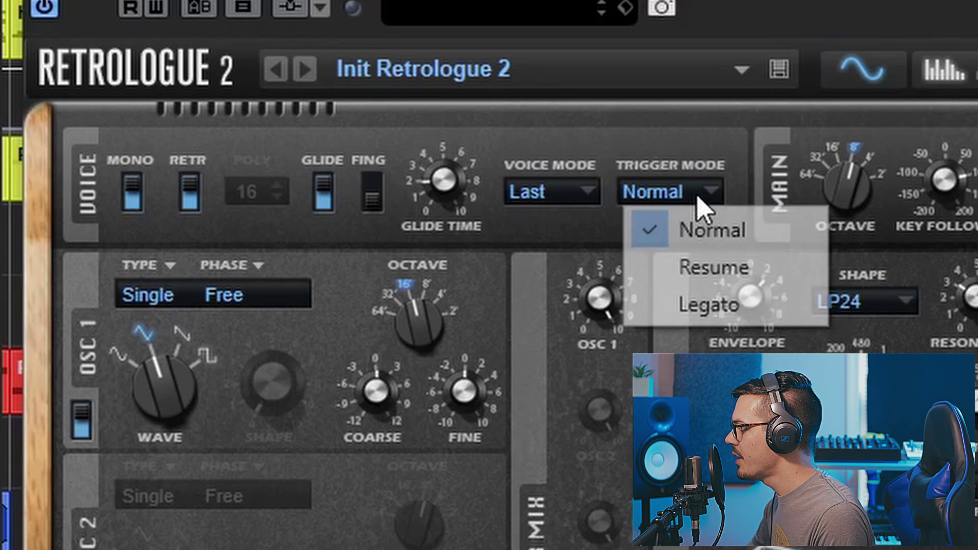
pyautogui.click(749, 305)
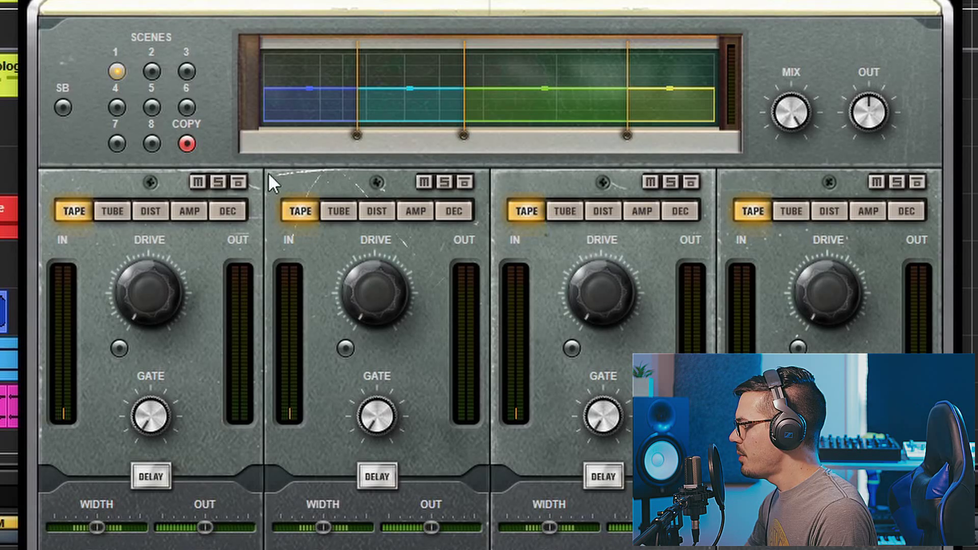
# Step: Raise band 1 drive to 3.7; set band 2 to TUBE with a new character and 2.7 drive
pyautogui.moveTo(132, 292); pyautogui.dragTo(140, 219)
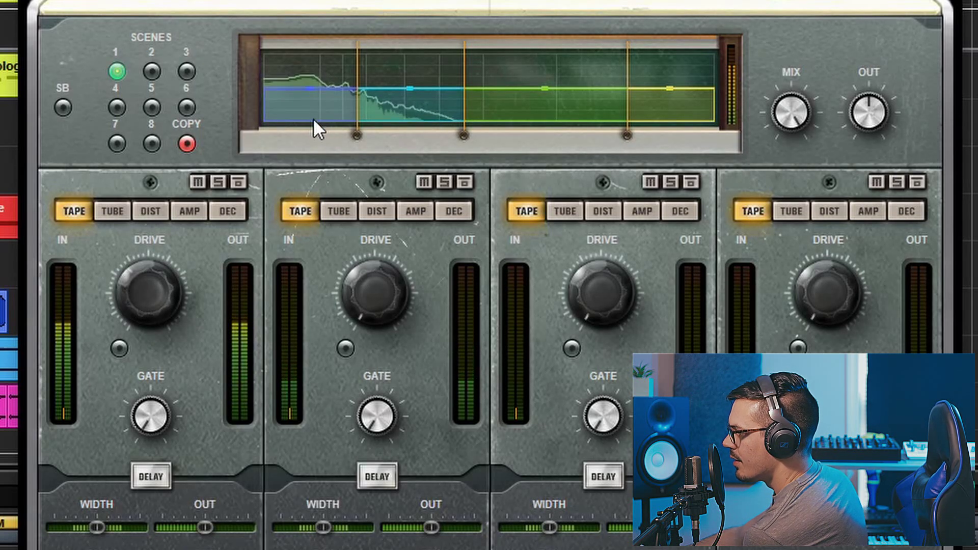
pyautogui.click(337, 214)
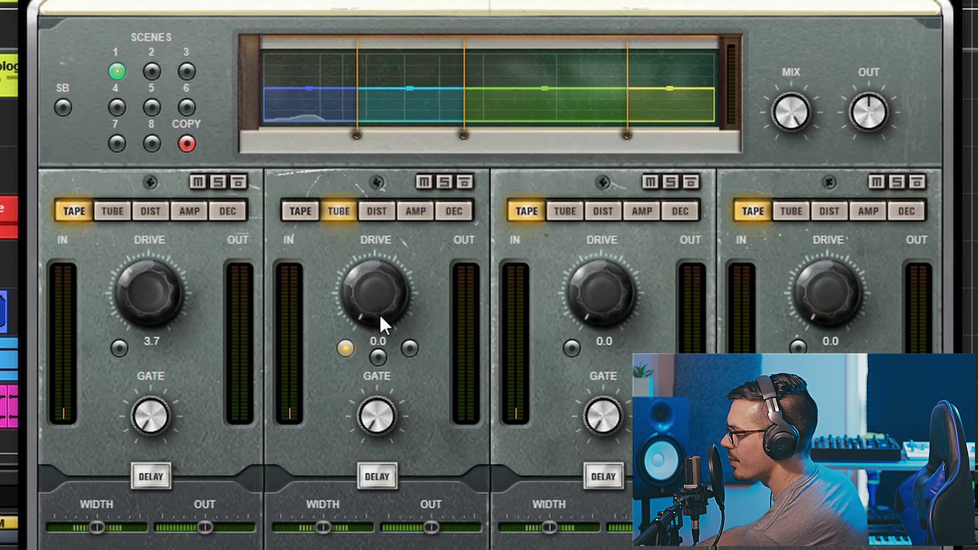
pyautogui.moveTo(377, 305); pyautogui.dragTo(354, 187)
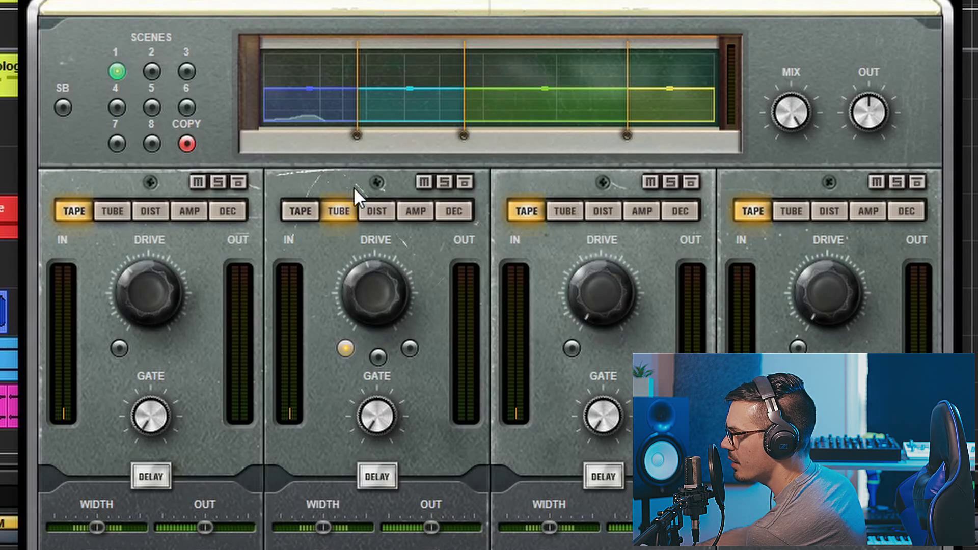
pyautogui.click(377, 368)
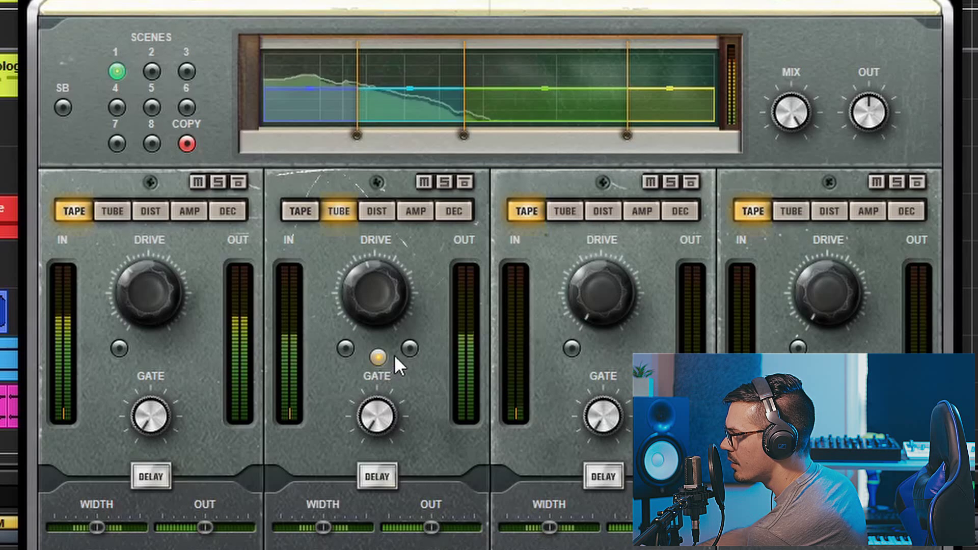
pyautogui.click(414, 352)
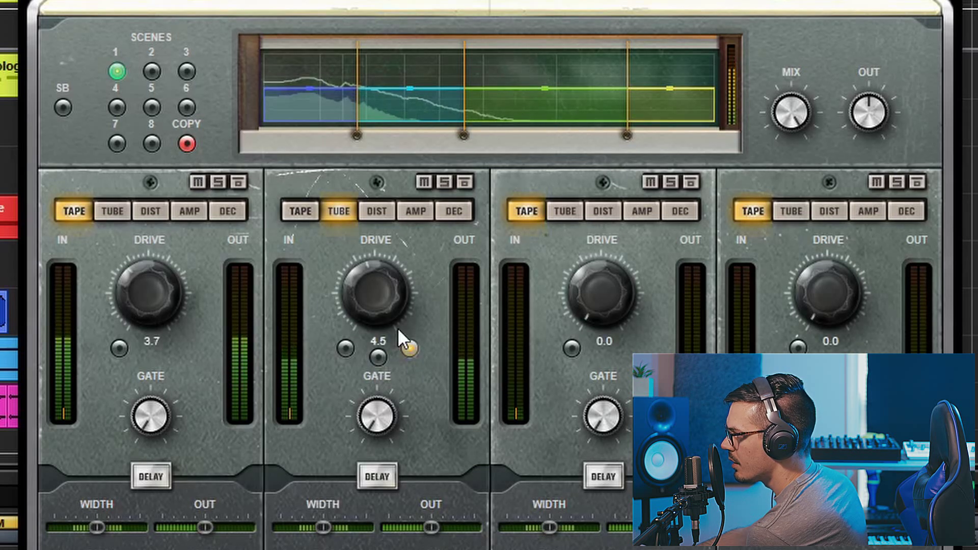
pyautogui.moveTo(384, 300); pyautogui.dragTo(385, 317)
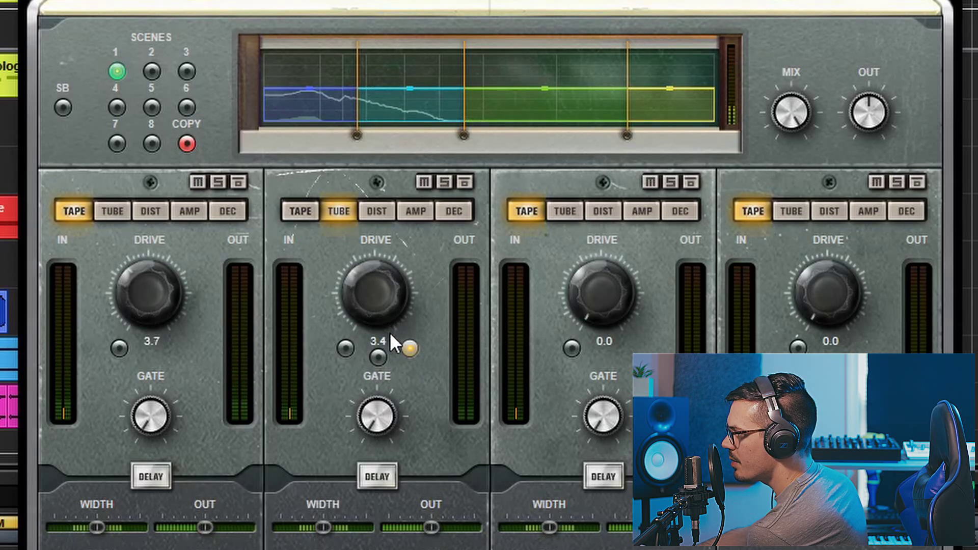
pyautogui.press('space')
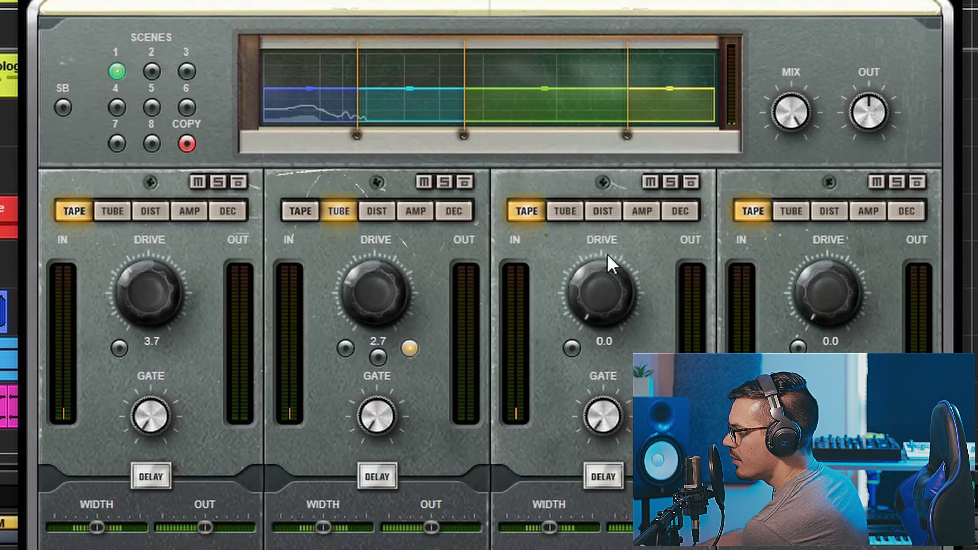
# Step: Switch Quadrafuzz band 3 to DIST and crank its drive to 9.1
pyautogui.click(595, 213)
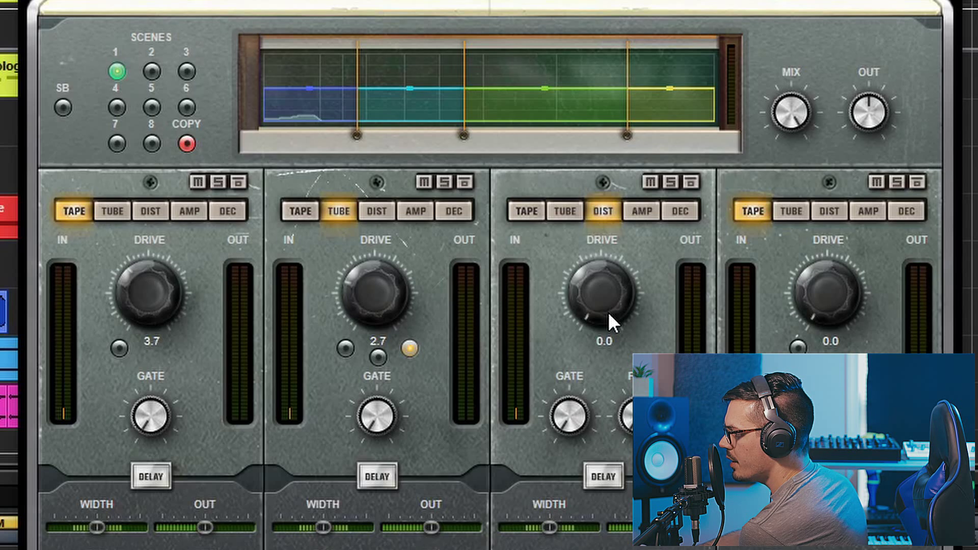
pyautogui.moveTo(608, 312); pyautogui.dragTo(576, 53)
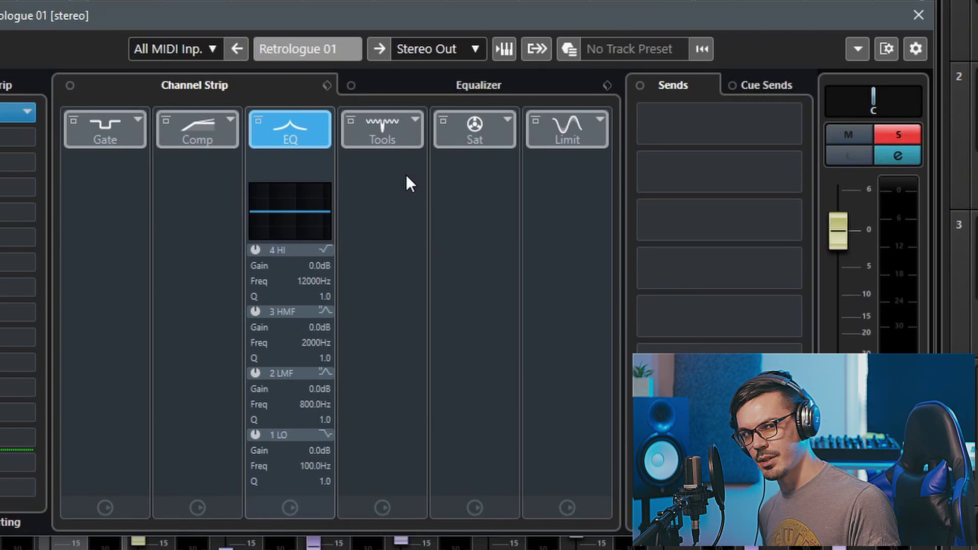
# Step: Power on EQ bands 1 LO, 2 LMF and 3 HMF
pyautogui.click(256, 436)
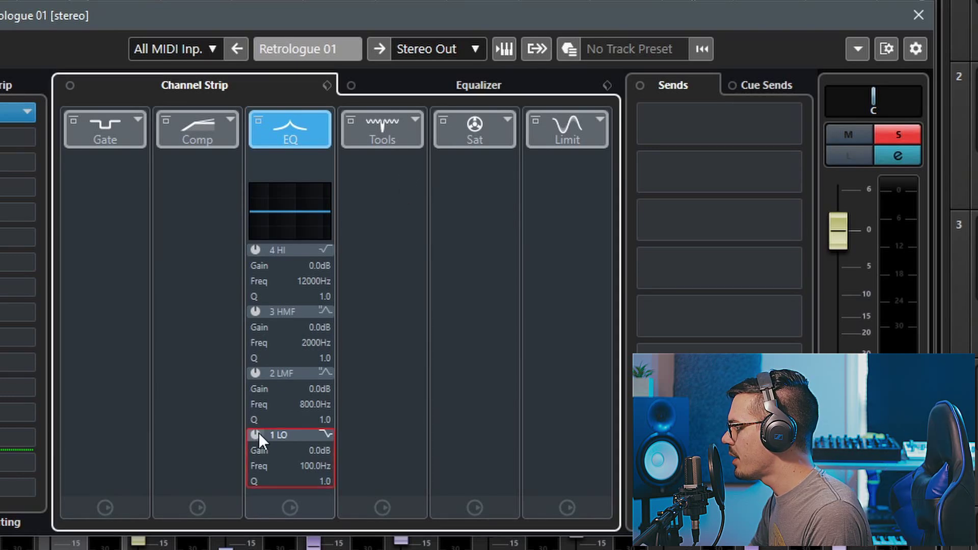
pyautogui.click(255, 373)
pyautogui.click(256, 312)
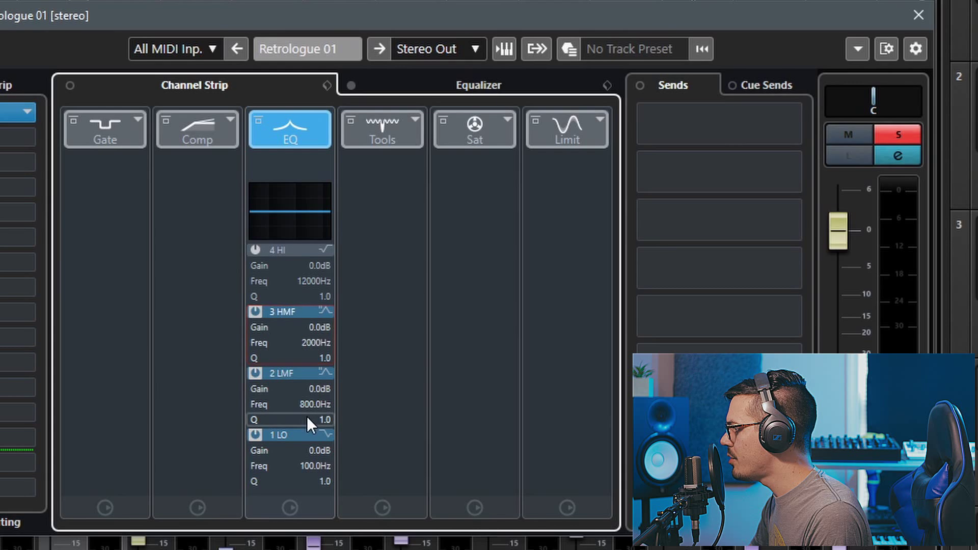
# Step: Make 1 LO a Parametric I bell boosting 3.8 dB at 71.1 Hz
pyautogui.click(327, 435)
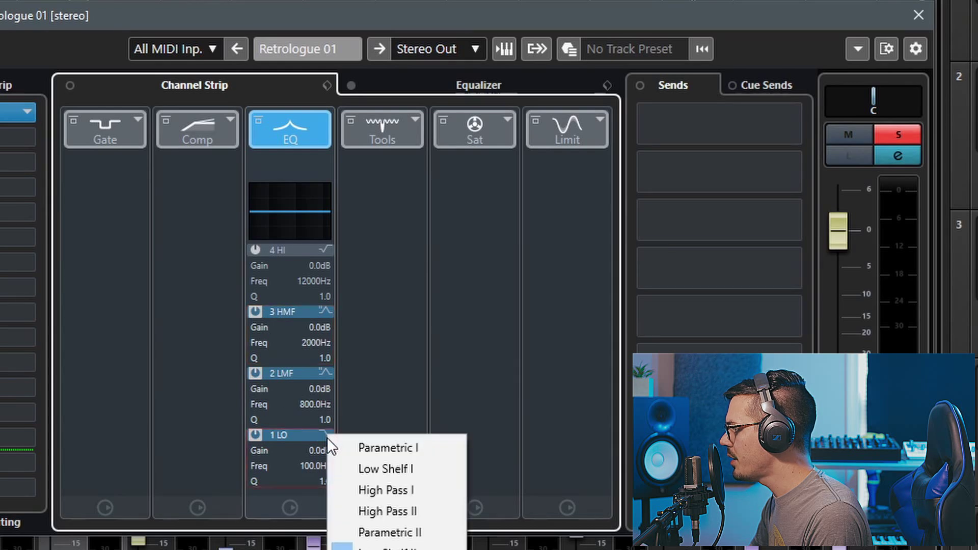
pyautogui.click(391, 452)
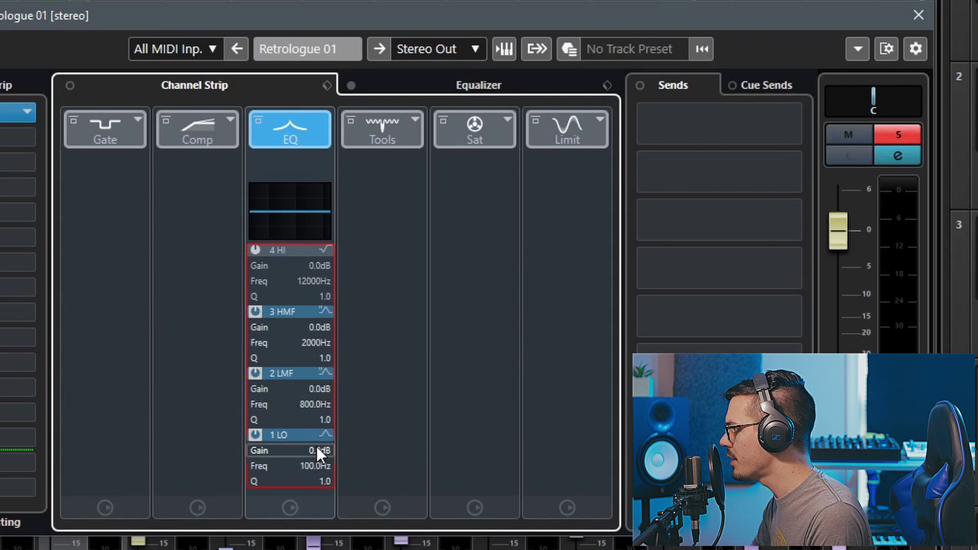
pyautogui.moveTo(320, 441); pyautogui.dragTo(328, 373)
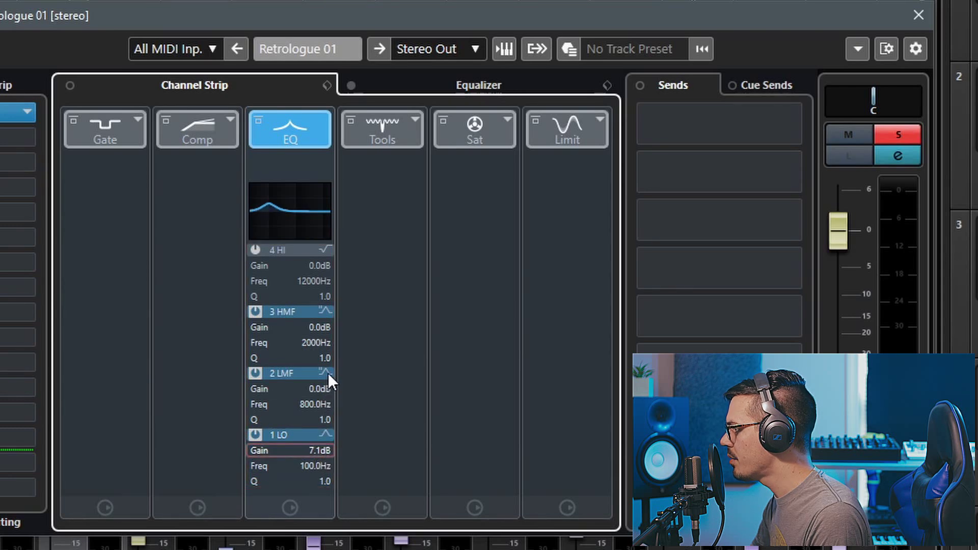
pyautogui.moveTo(321, 465); pyautogui.dragTo(321, 515)
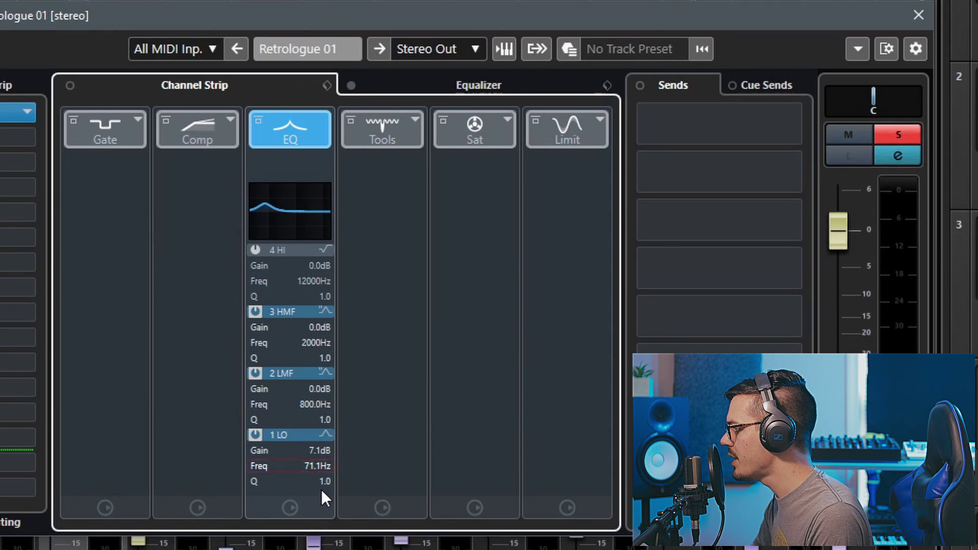
pyautogui.moveTo(321, 451); pyautogui.dragTo(322, 494)
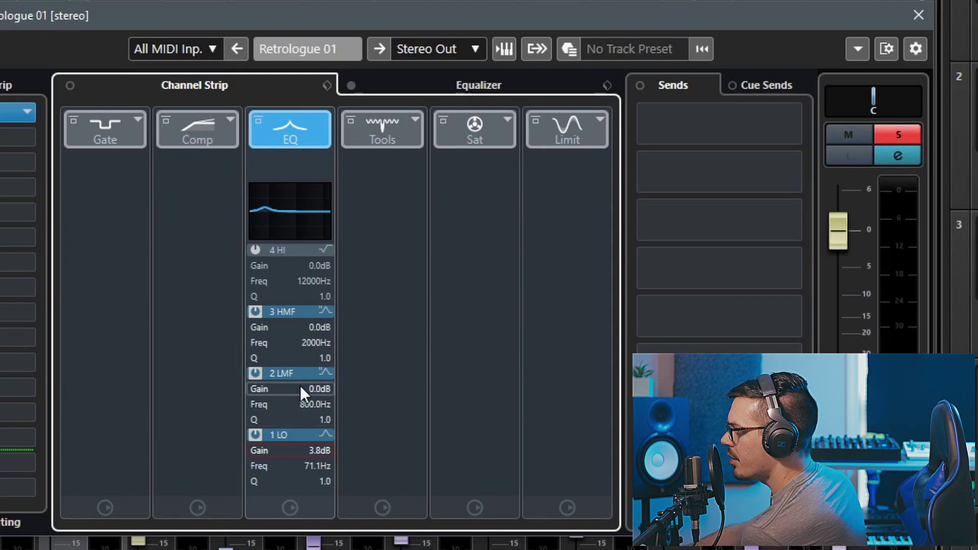
# Step: Set the 2 LMF band to -5.4 dB gain, 0.5 Q and 185 Hz frequency
pyautogui.click(312, 392)
pyautogui.moveTo(313, 412)
pyautogui.mouseDown()
pyautogui.moveTo(316, 449)
pyautogui.moveTo(316, 429)
pyautogui.mouseUp()
pyautogui.click(317, 427)
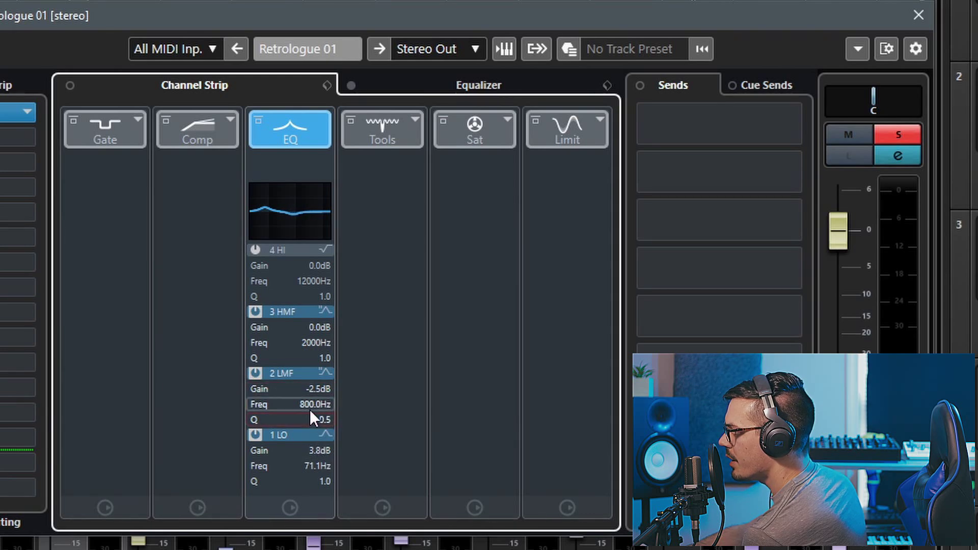
pyautogui.moveTo(310, 410); pyautogui.dragTo(304, 490)
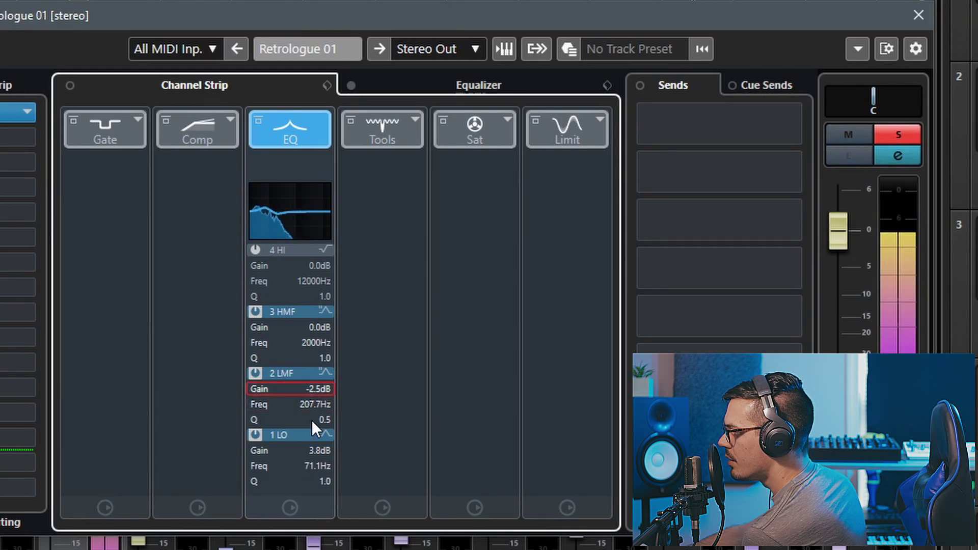
pyautogui.moveTo(309, 417); pyautogui.dragTo(304, 425)
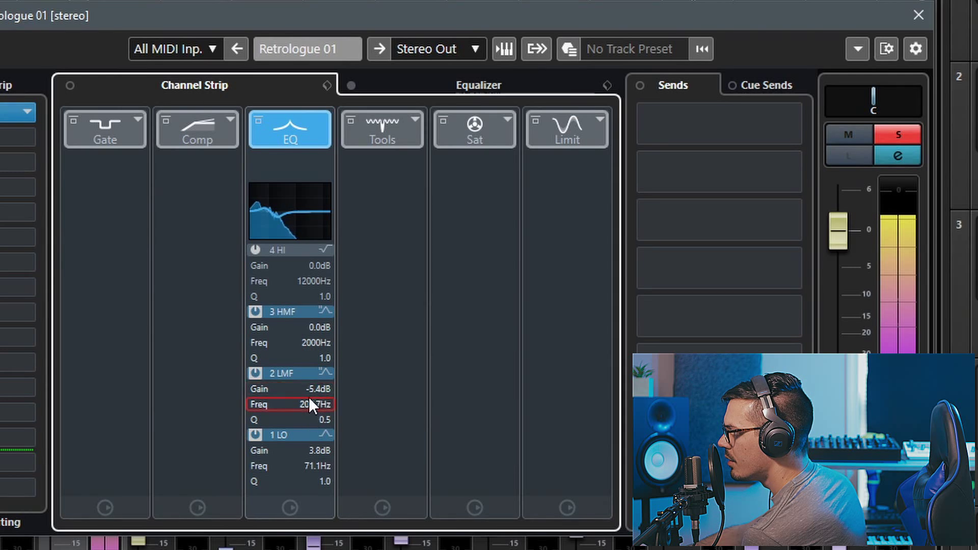
pyautogui.scroll(-3, 309, 397)
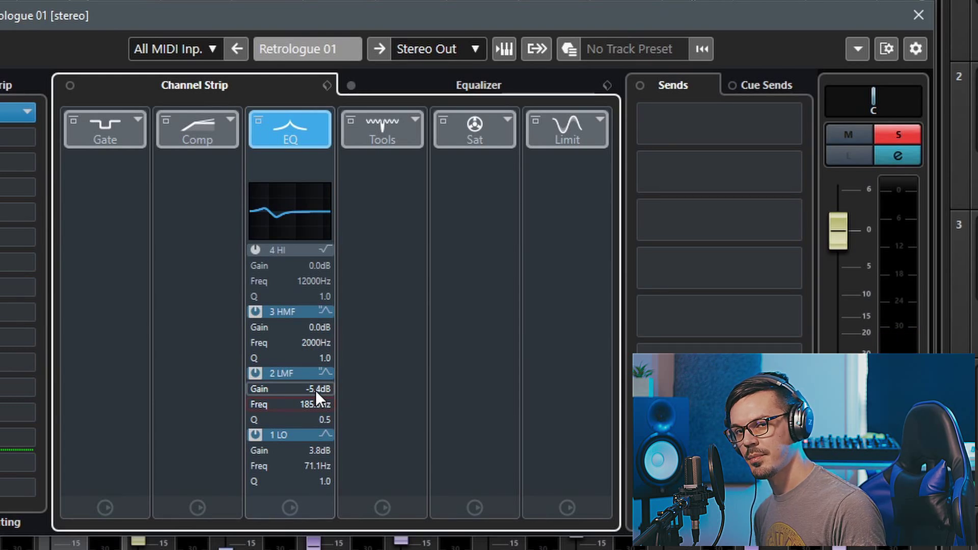
# Step: Try Magneto II in the Sat slot, then swap to Tape Saturation, discarding changes
pyautogui.click(507, 119)
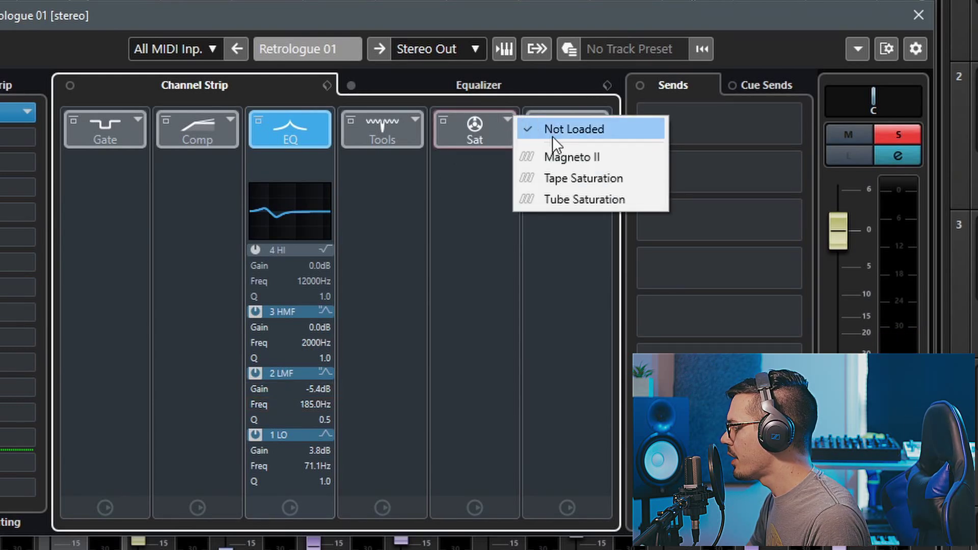
pyautogui.click(588, 156)
pyautogui.moveTo(457, 268); pyautogui.dragTo(454, 113)
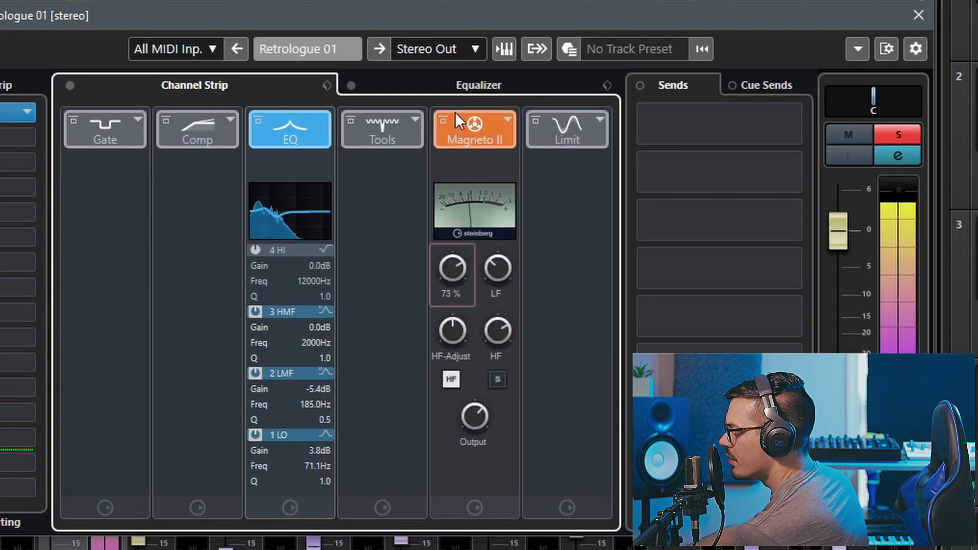
pyautogui.click(508, 119)
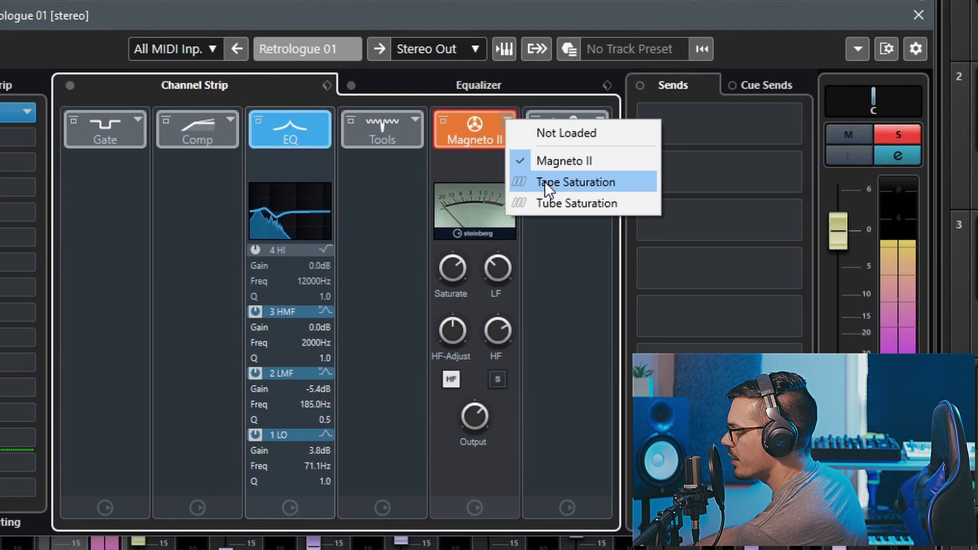
pyautogui.click(545, 181)
pyautogui.click(364, 334)
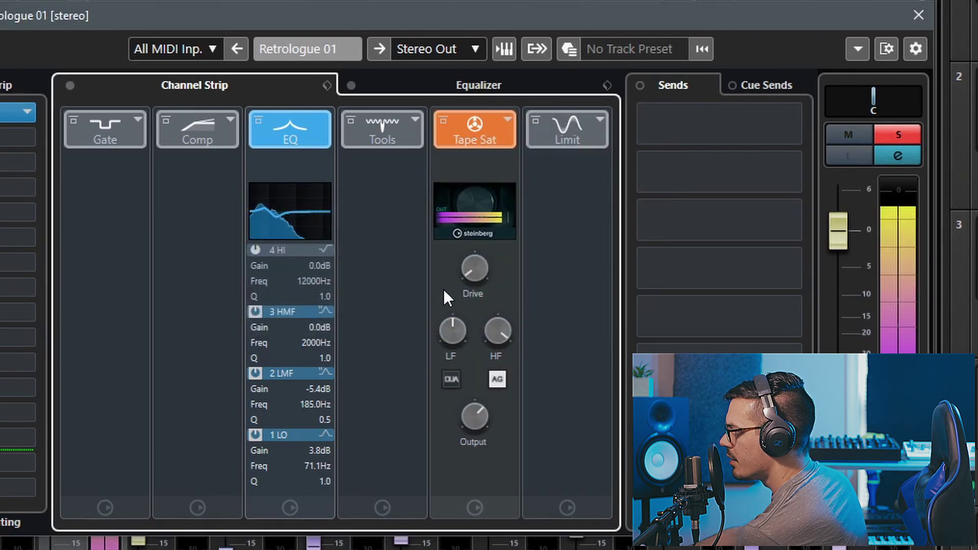
# Step: Load Tube Saturation in the Sat slot and raise its Drive to about 4.2 dB
pyautogui.click(509, 122)
pyautogui.click(558, 204)
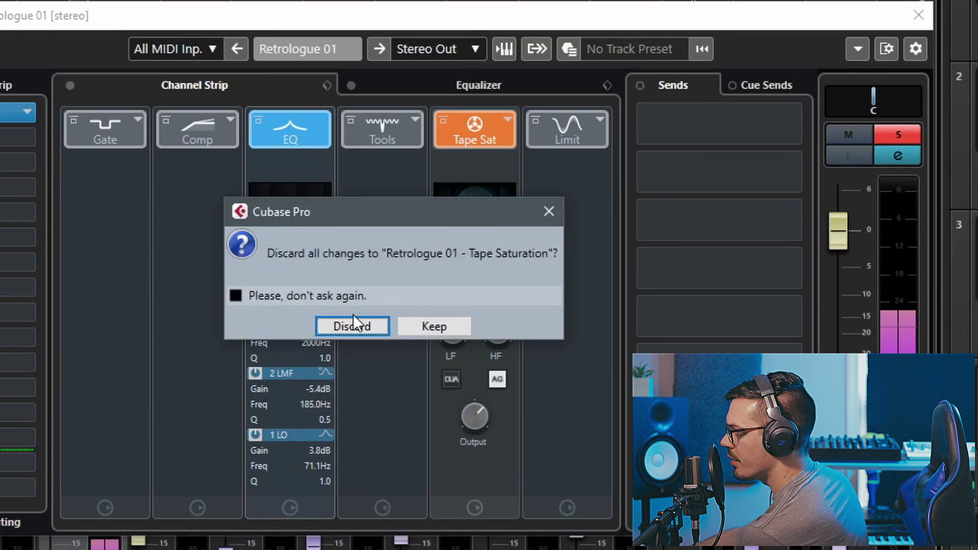
pyautogui.click(359, 327)
pyautogui.moveTo(478, 293); pyautogui.dragTo(475, 248)
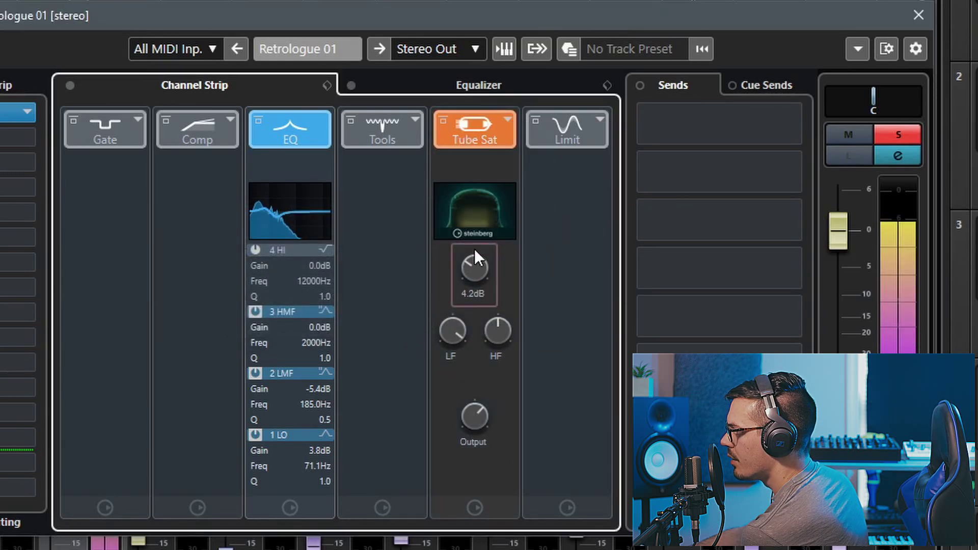
pyautogui.press('space')
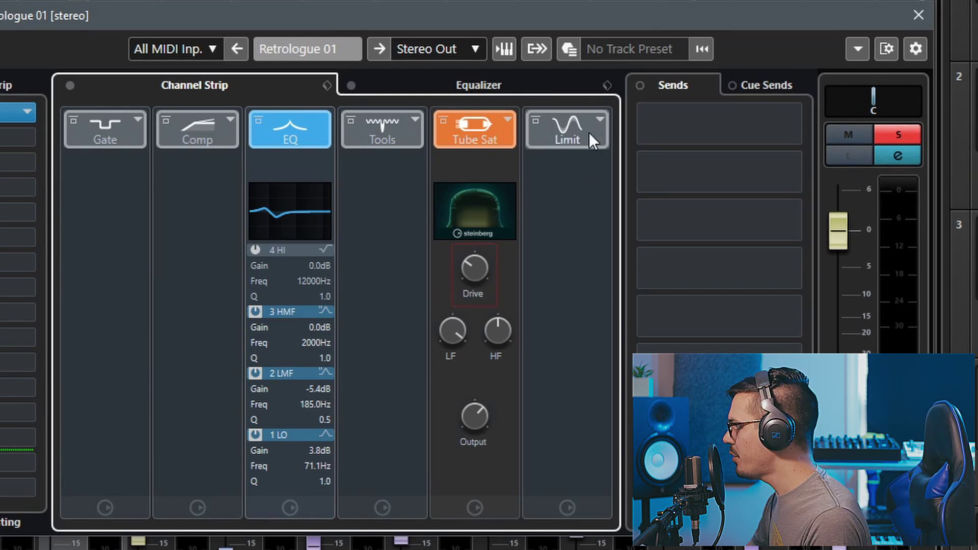
# Step: Load Maximizer into the channel strip's Limit slot and set Optimize to 19.5% during playback
pyautogui.click(603, 118)
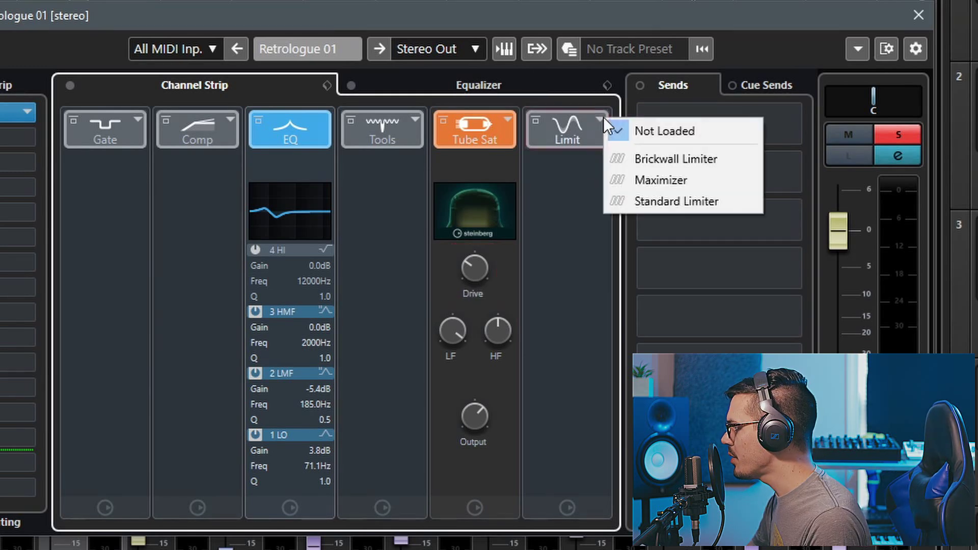
pyautogui.click(652, 181)
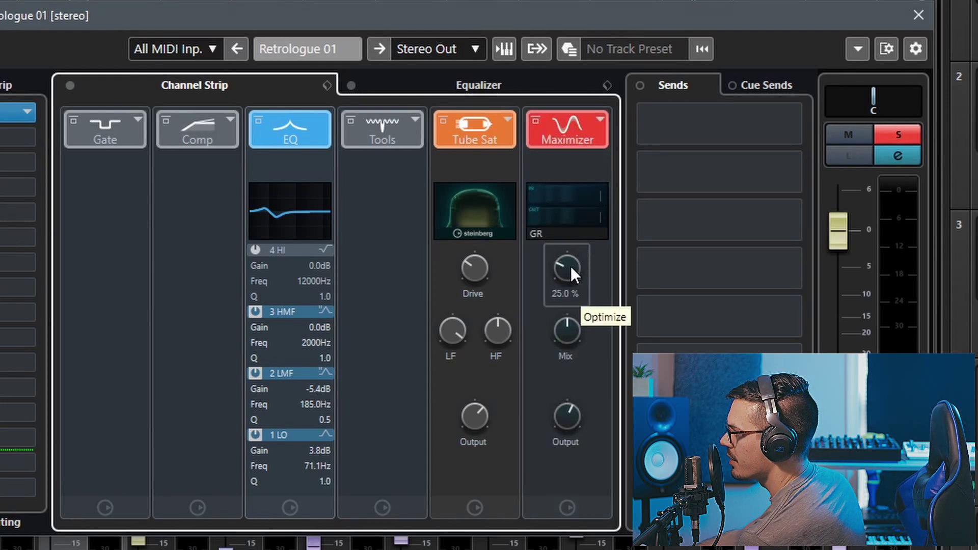
pyautogui.press('space')
pyautogui.moveTo(571, 266)
pyautogui.mouseDown()
pyautogui.moveTo(568, 282)
pyautogui.moveTo(567, 265)
pyautogui.moveTo(566, 272)
pyautogui.mouseUp()
pyautogui.press('space')
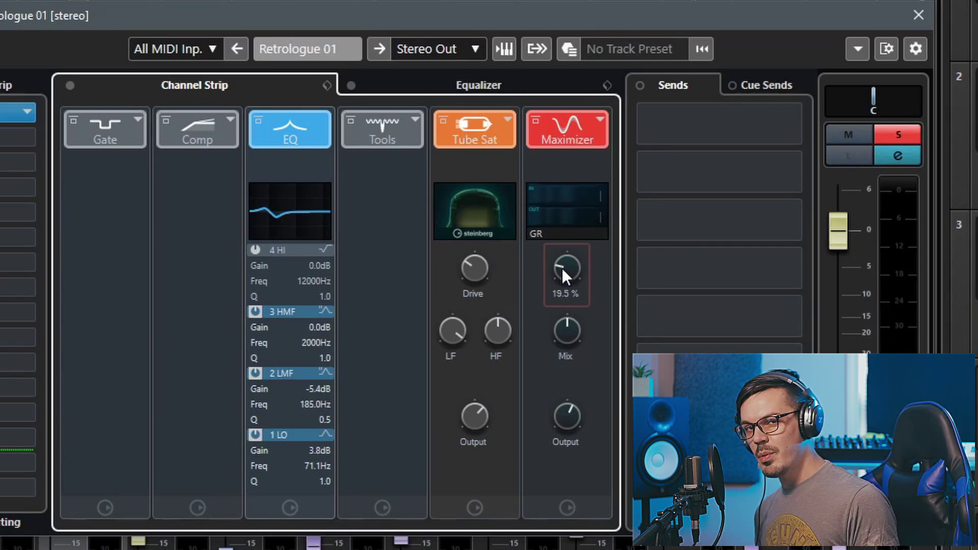